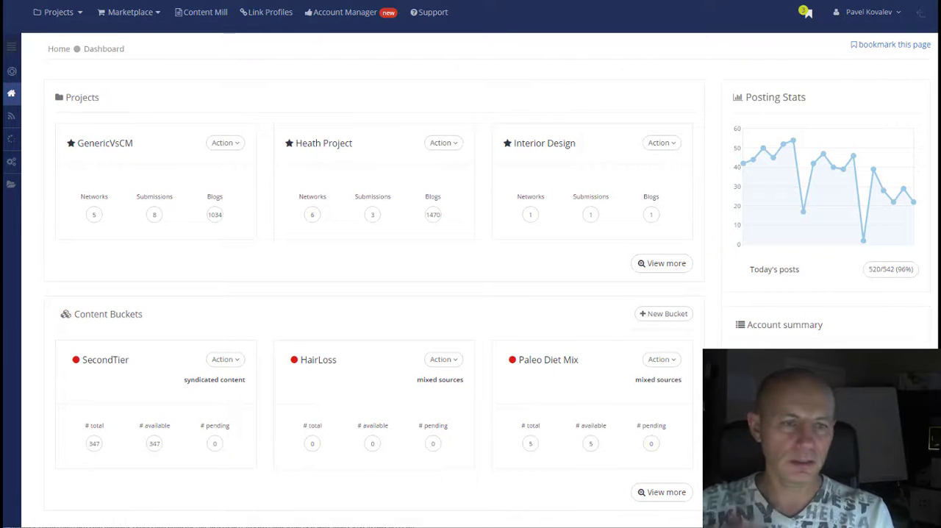
Step: Open the Richmond Hill Chiropractor bucket from the Content Mill bucket list
left_click(206, 22)
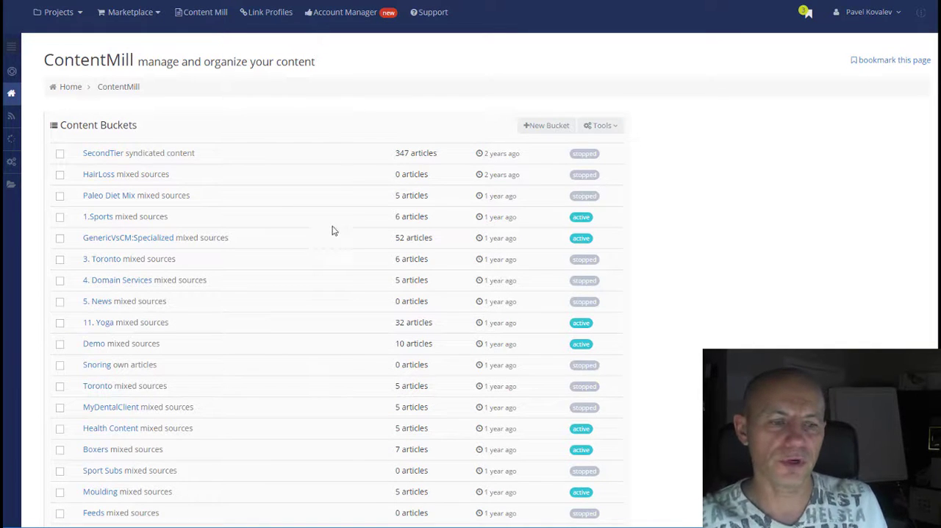
scroll(317, 370, "down", 5)
scroll(316, 370, "up", 2)
scroll(317, 369, "down", 5)
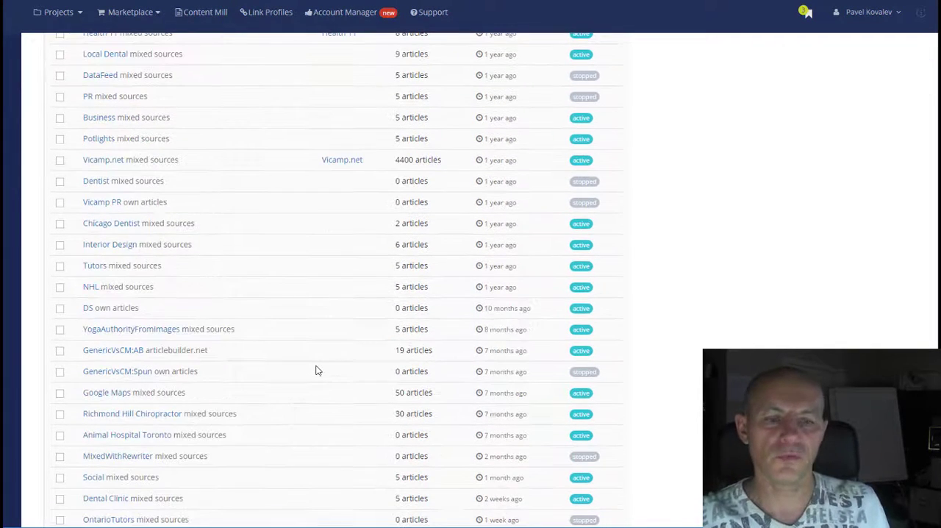
scroll(316, 368, "down", 2)
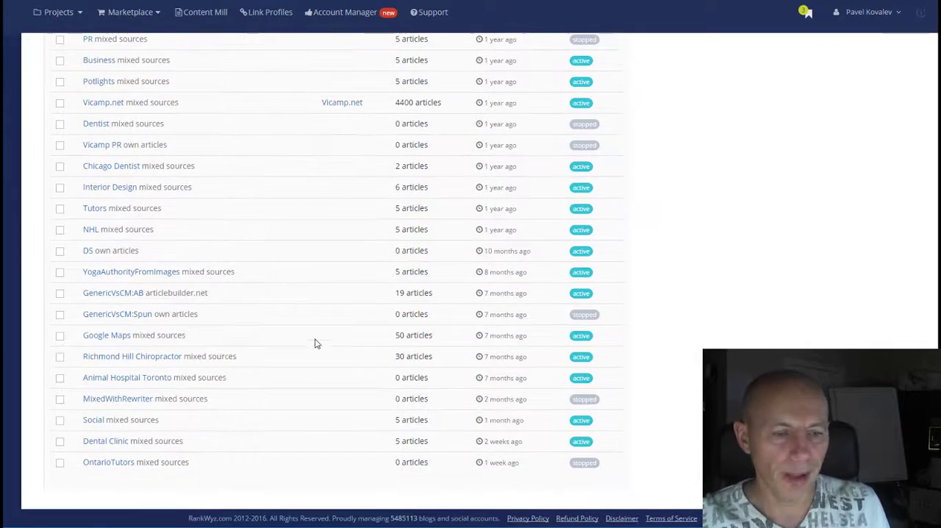
left_click(151, 360)
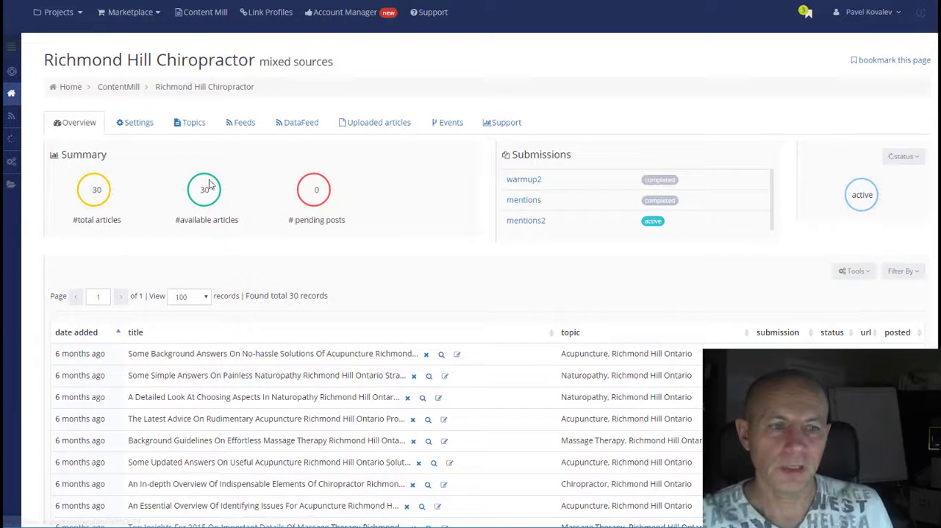
Step: Review both topic lists of the Richmond Hill Chiropractor bucket
left_click(193, 122)
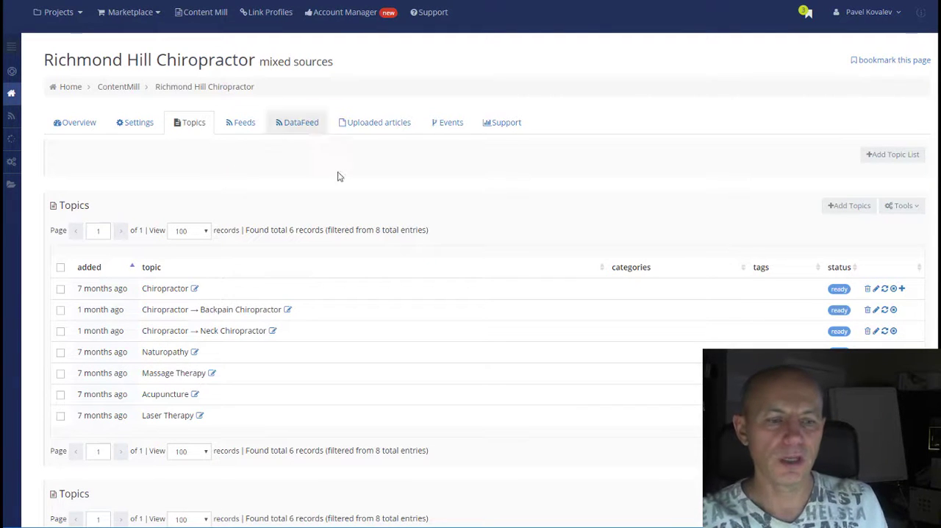
scroll(389, 279, "down", 2)
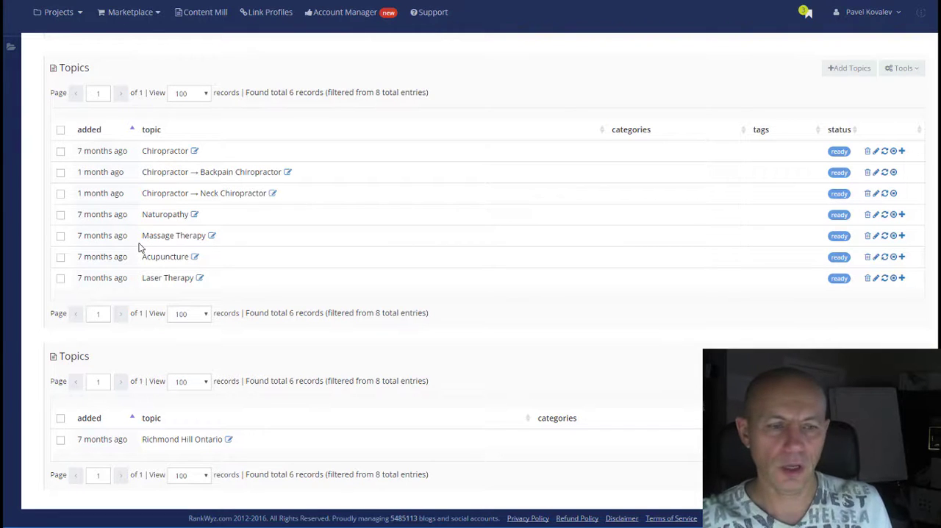
scroll(250, 327, "up", 2)
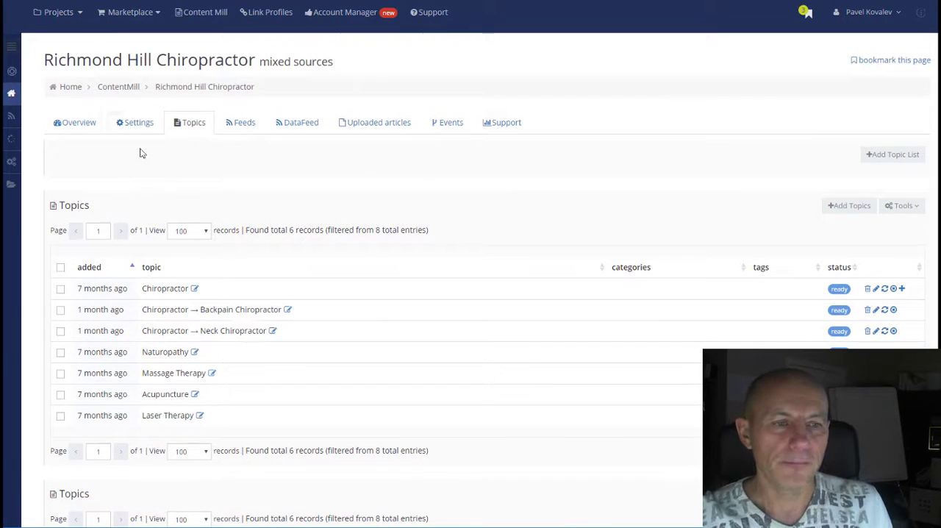
Step: View the content blocks in the bucket's settings
left_click(137, 121)
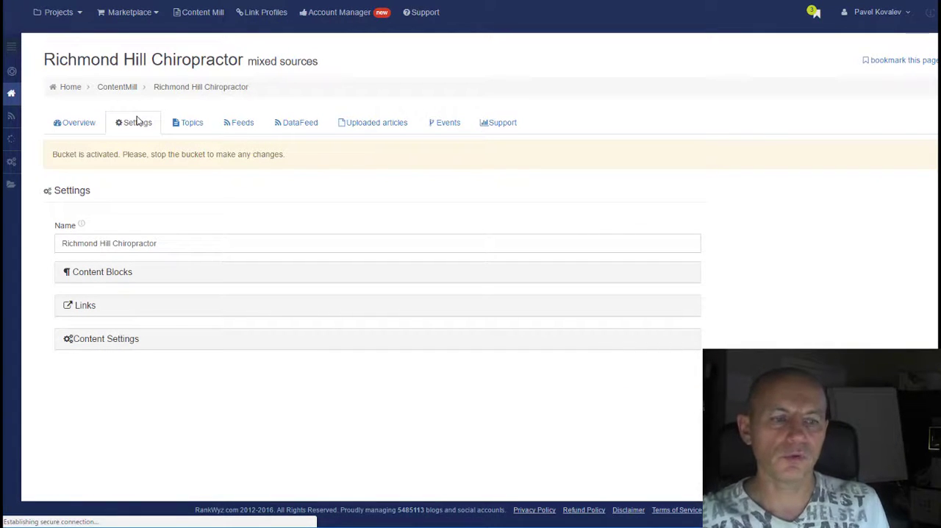
left_click(117, 279)
scroll(473, 296, "down", 3)
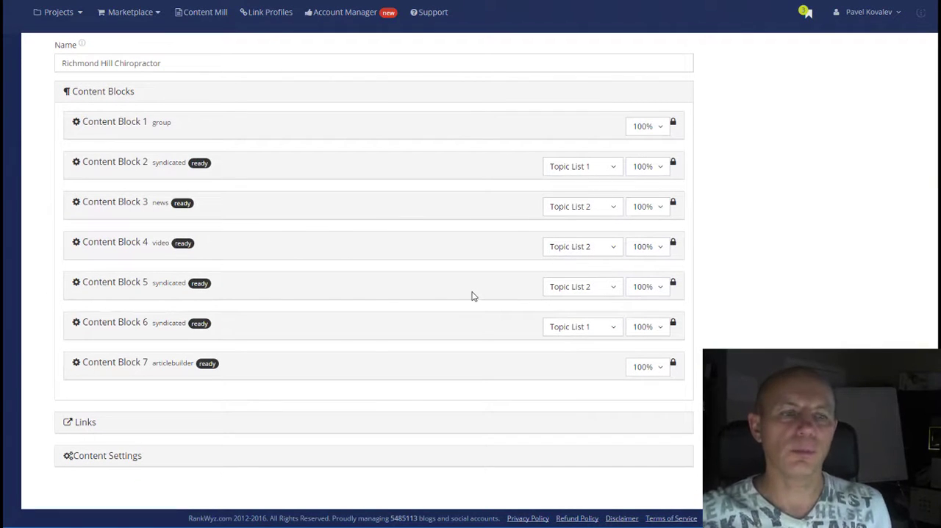
scroll(382, 189, "up", 3)
Step: Stop the Richmond Hill Chiropractor bucket and reopen its content blocks for editing
left_click(99, 130)
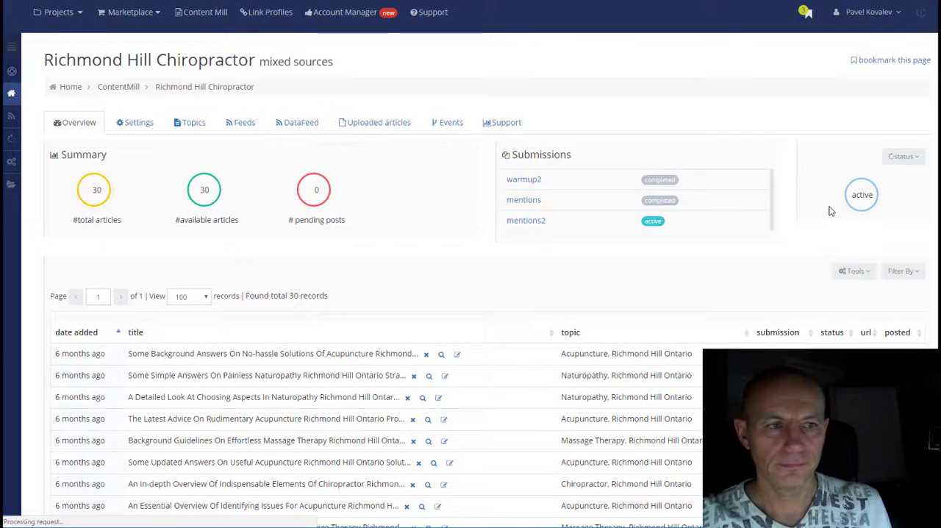
left_click(146, 127)
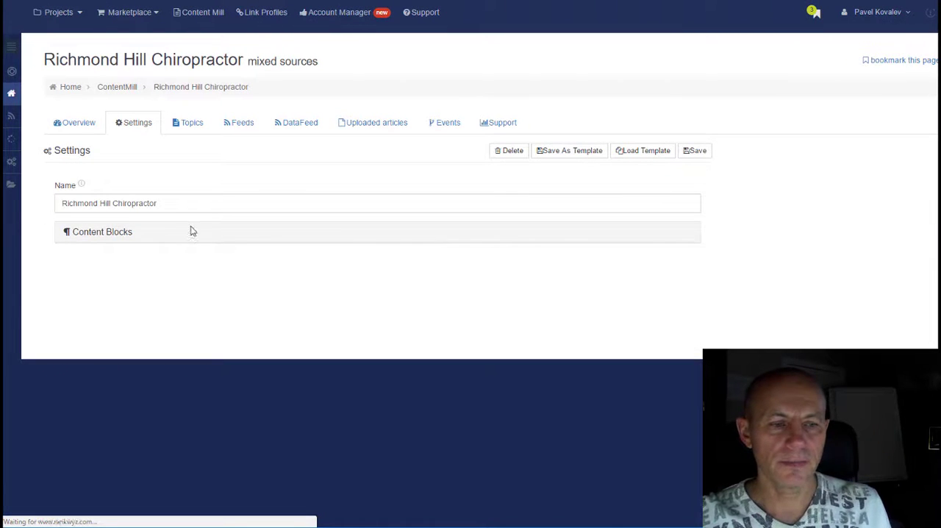
left_click(128, 234)
scroll(435, 281, "down", 3)
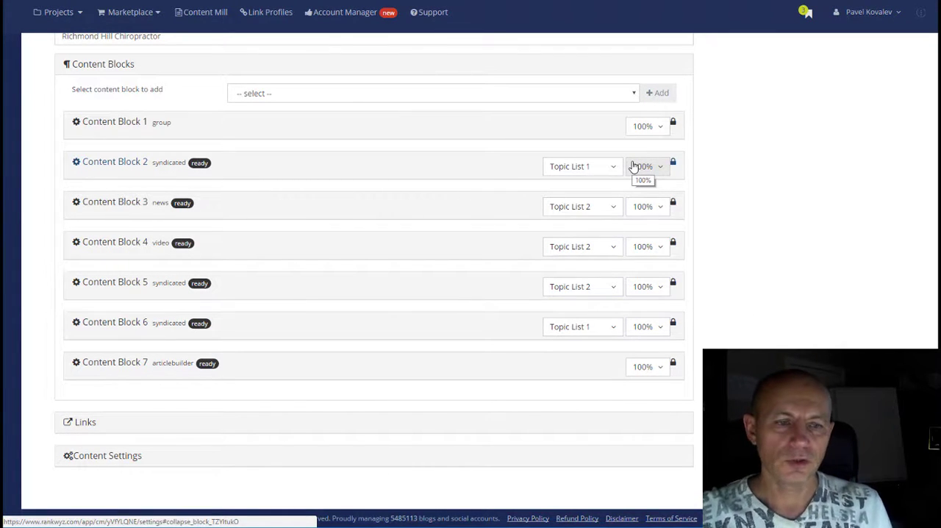
Step: Check the available content block types and inspect the blocks inside the Content Block 1 group
left_click(559, 96)
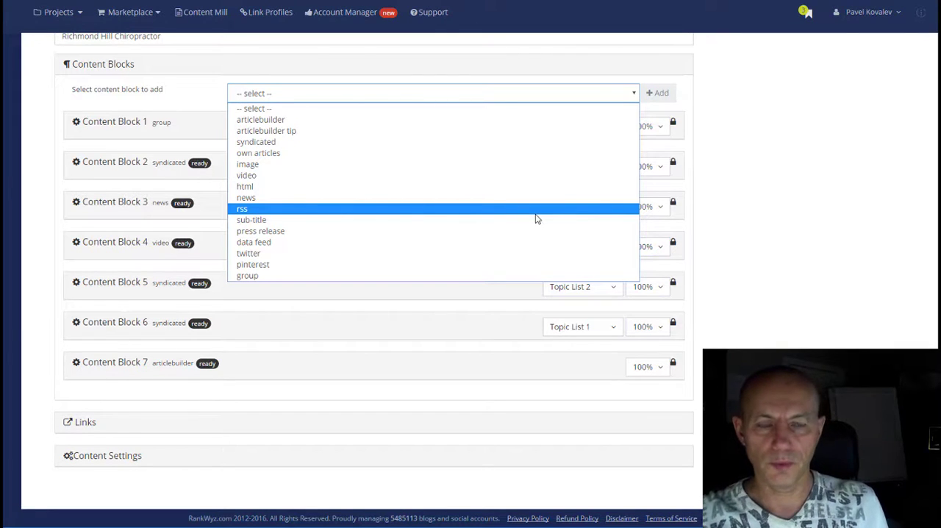
left_click(787, 180)
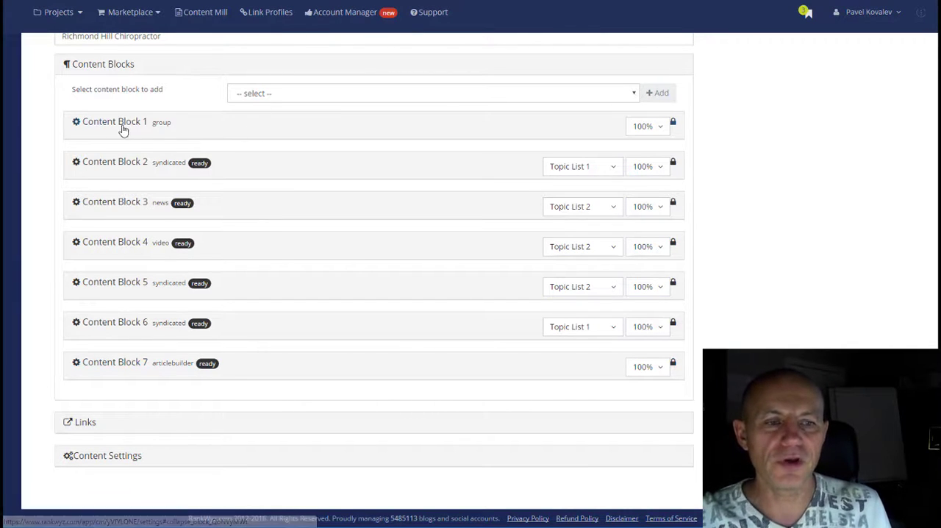
left_click(165, 128)
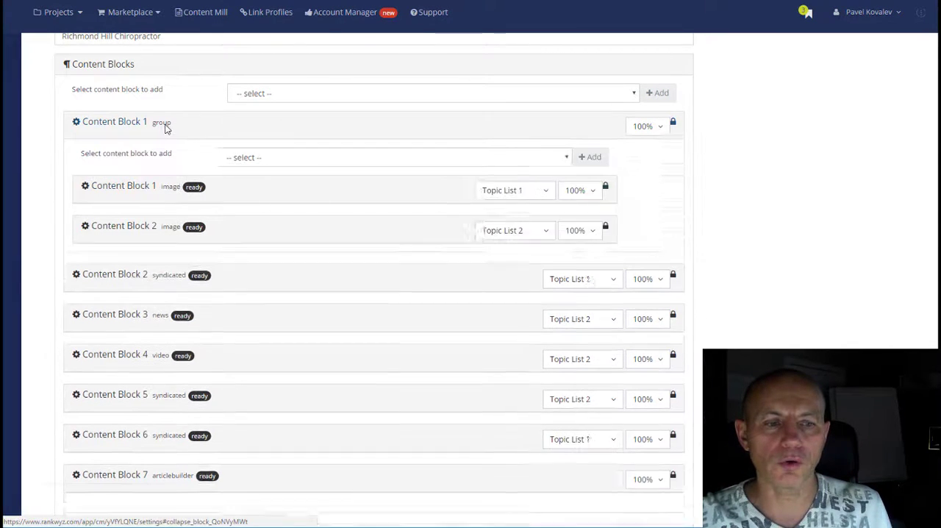
left_click(165, 129)
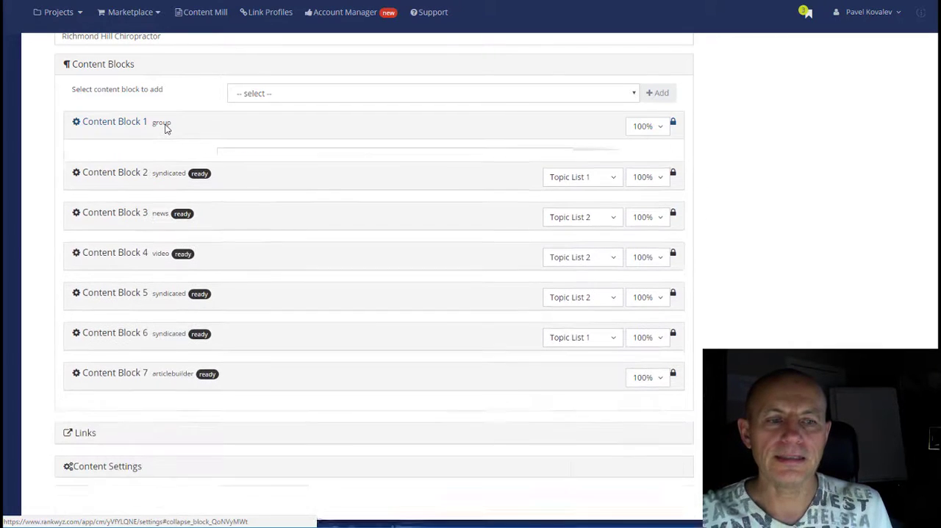
left_click(165, 129)
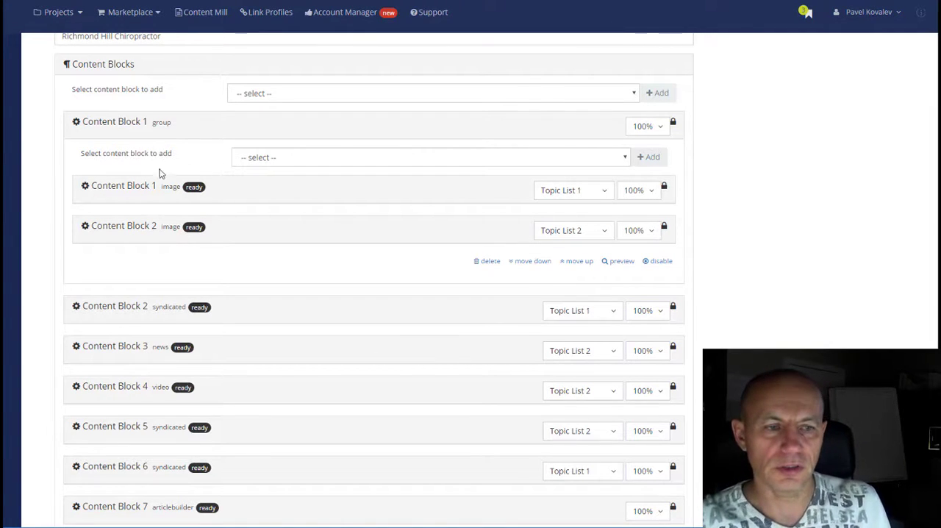
left_click(120, 125)
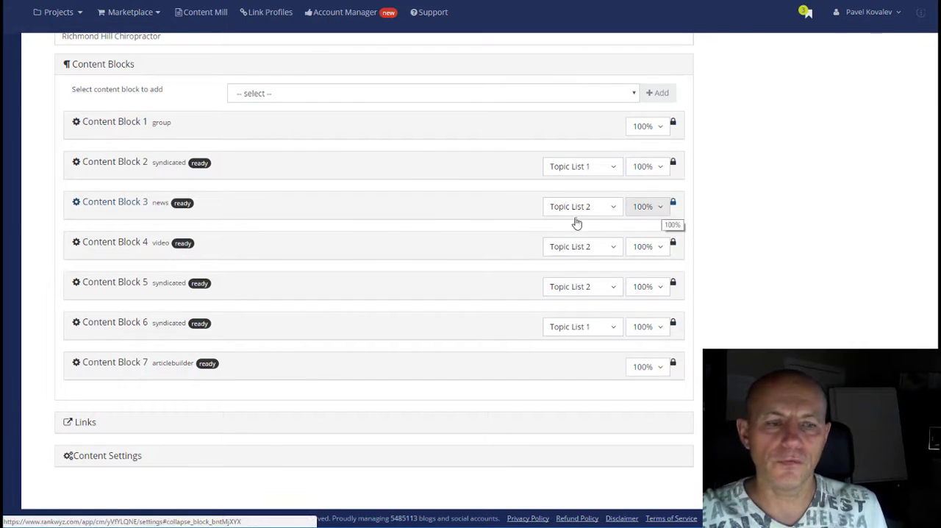
Step: Set the percentage of Content Block 3 (news) to 70%
left_click(658, 209)
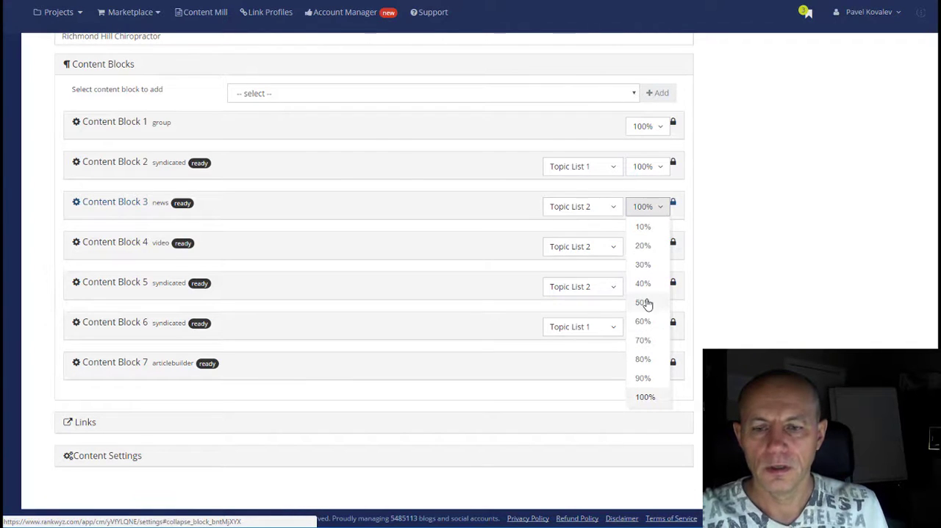
left_click(649, 341)
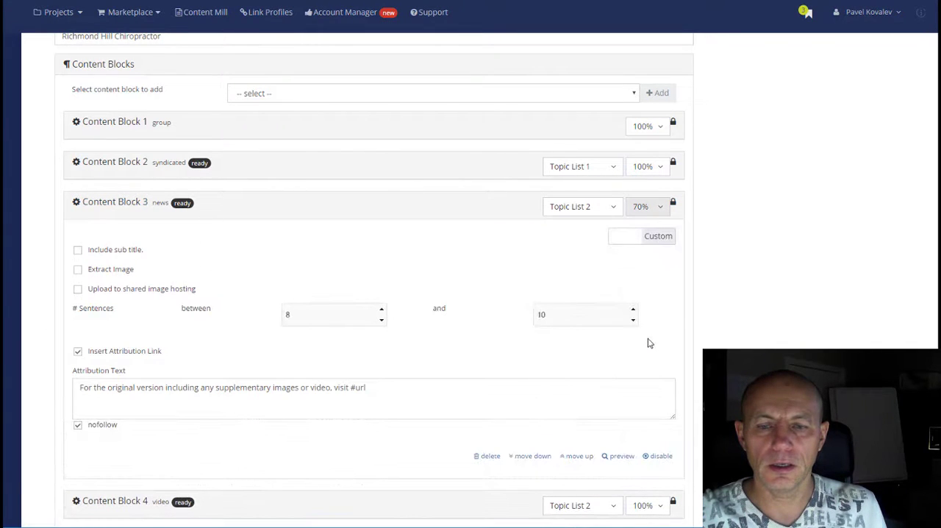
left_click(660, 213)
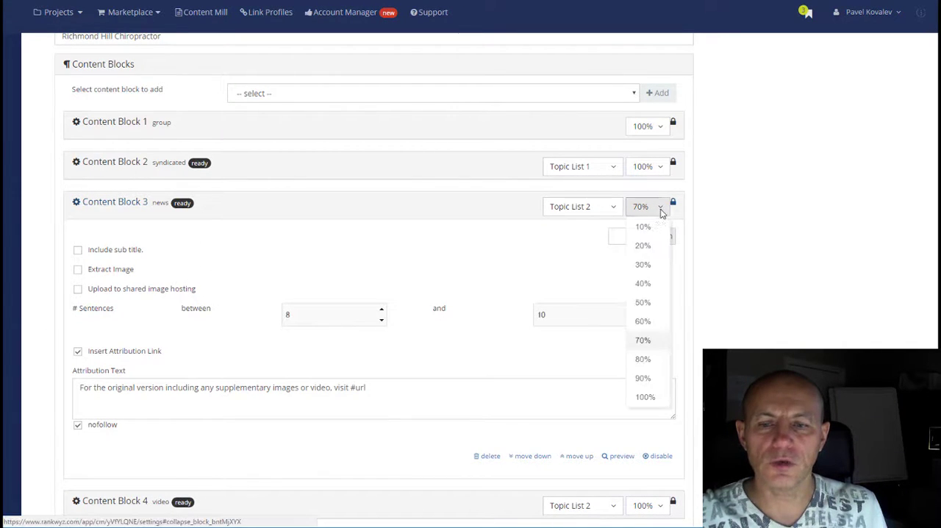
left_click(652, 341)
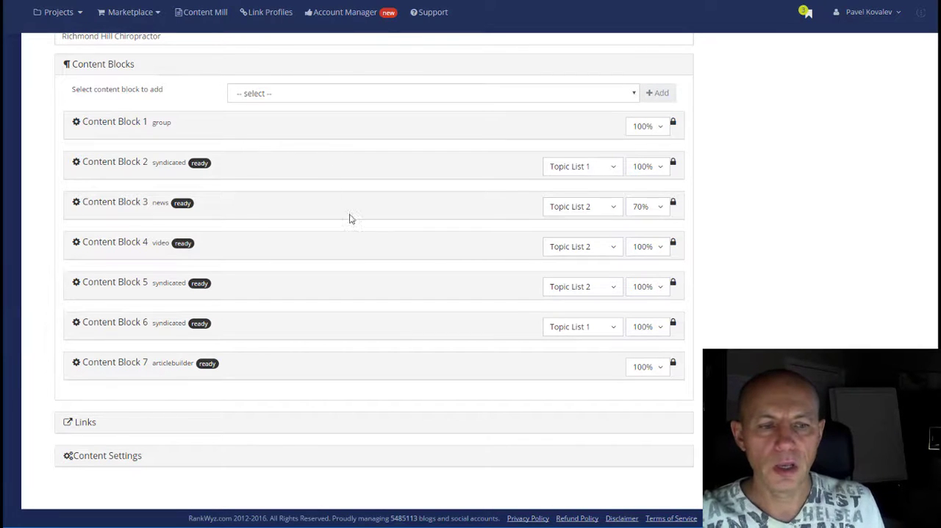
Step: Set the percentages of Content Block 3 (news) and Content Block 2 (syndicated) to 50% and collapse both blocks
left_click(664, 212)
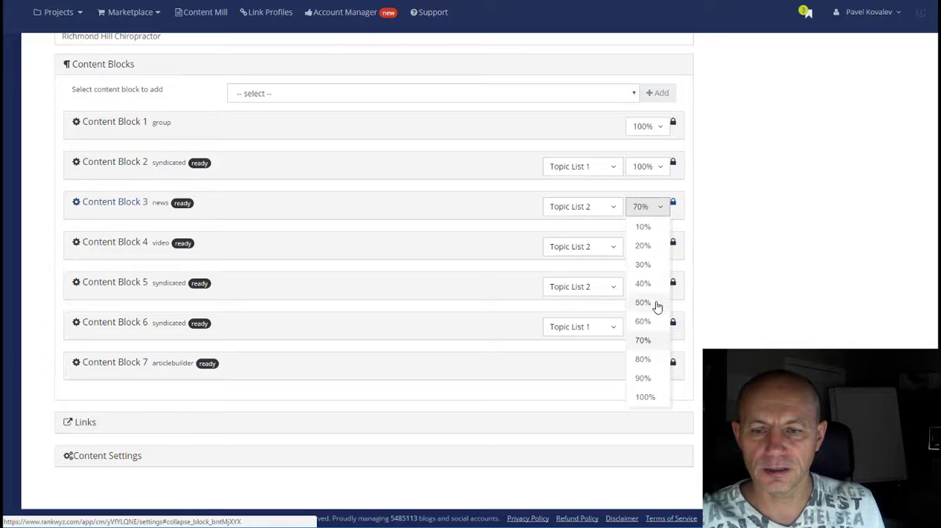
left_click(656, 303)
left_click(665, 175)
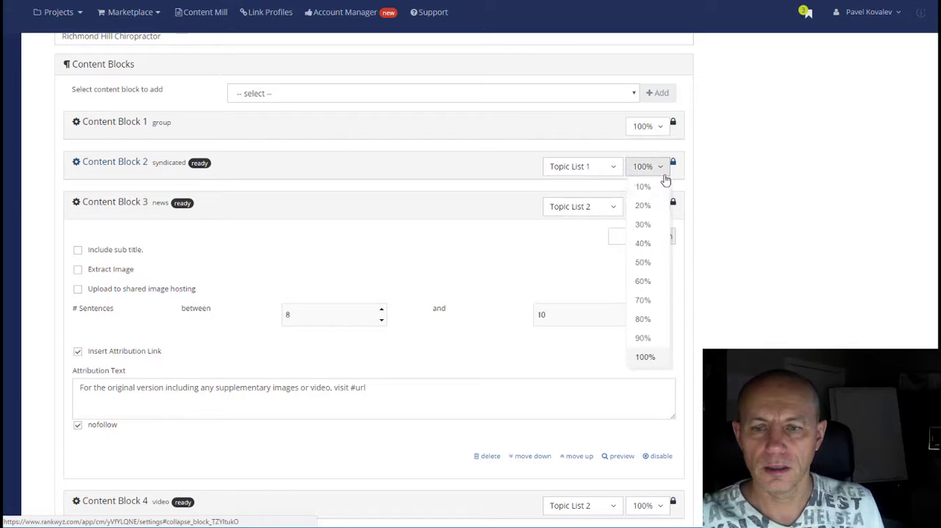
left_click(651, 262)
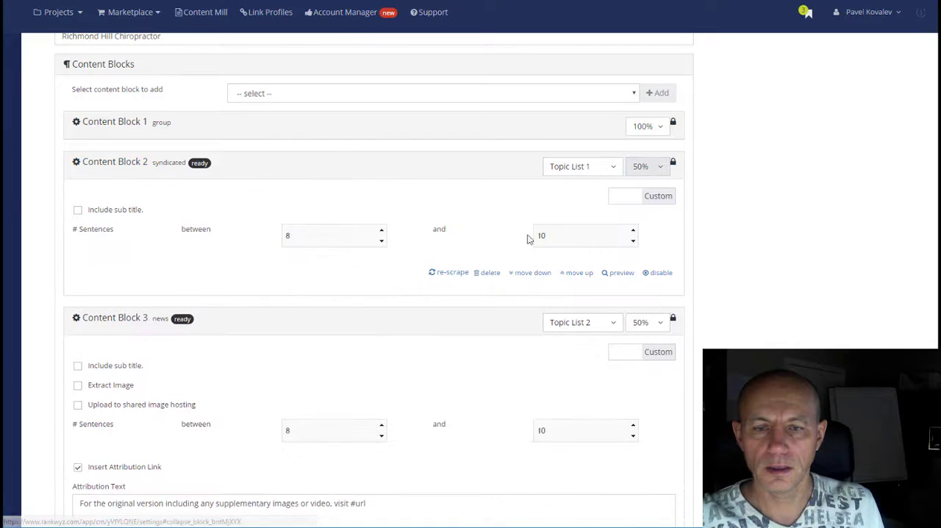
left_click(166, 166)
left_click(163, 203)
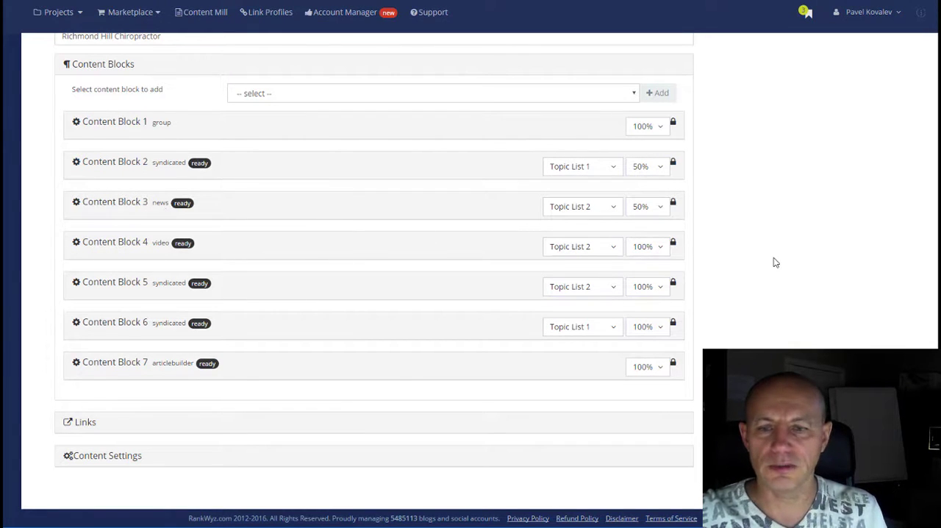
Step: Unlock the positions of Content Blocks 2 through 6
left_click(672, 163)
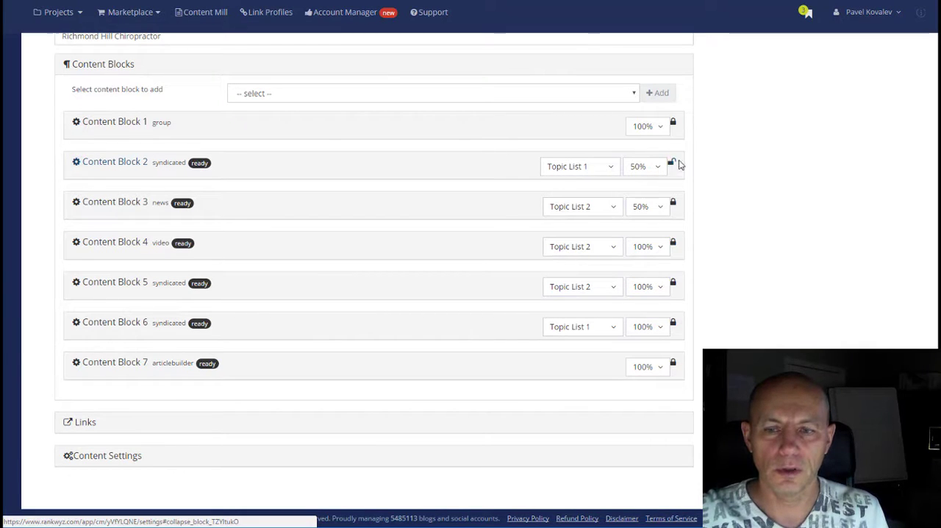
left_click(672, 203)
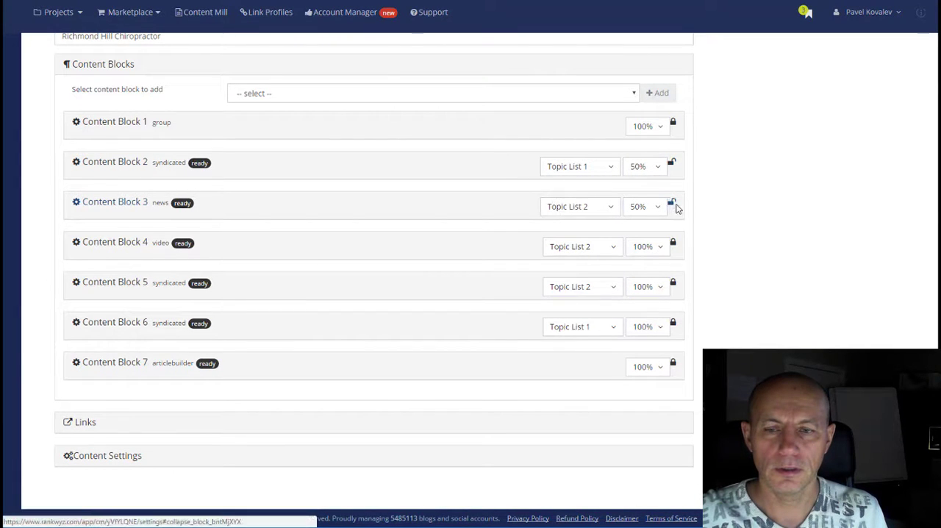
left_click(673, 245)
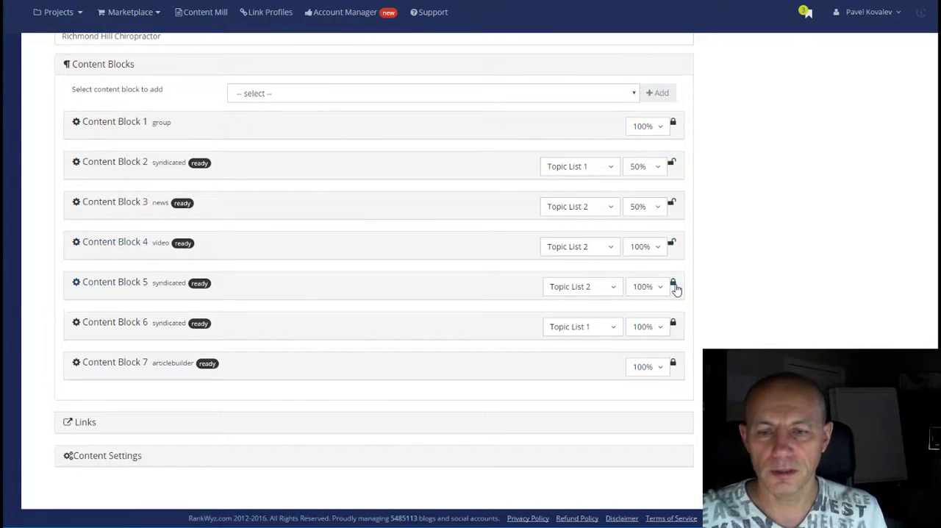
left_click(672, 284)
left_click(673, 325)
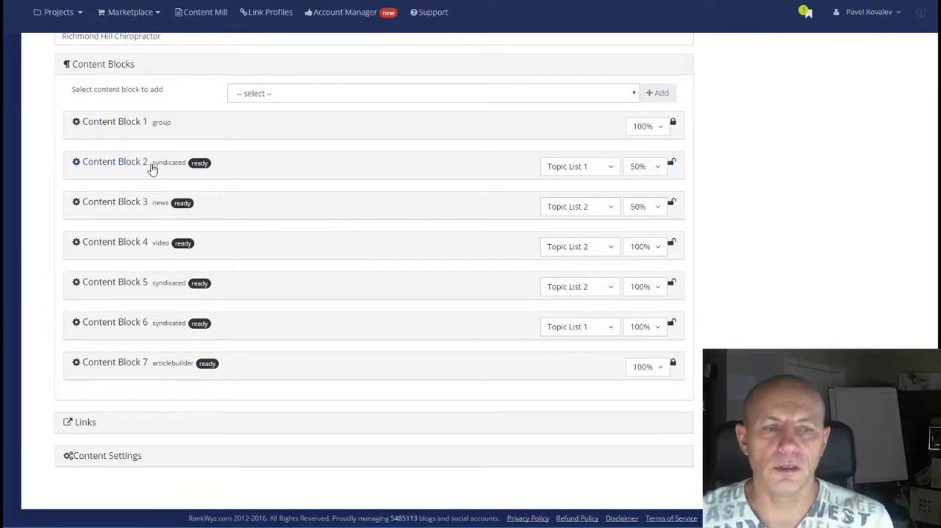
Step: Set the number of sentences in Content Block 2 (syndicated) to between 20 and 25
left_click(152, 169)
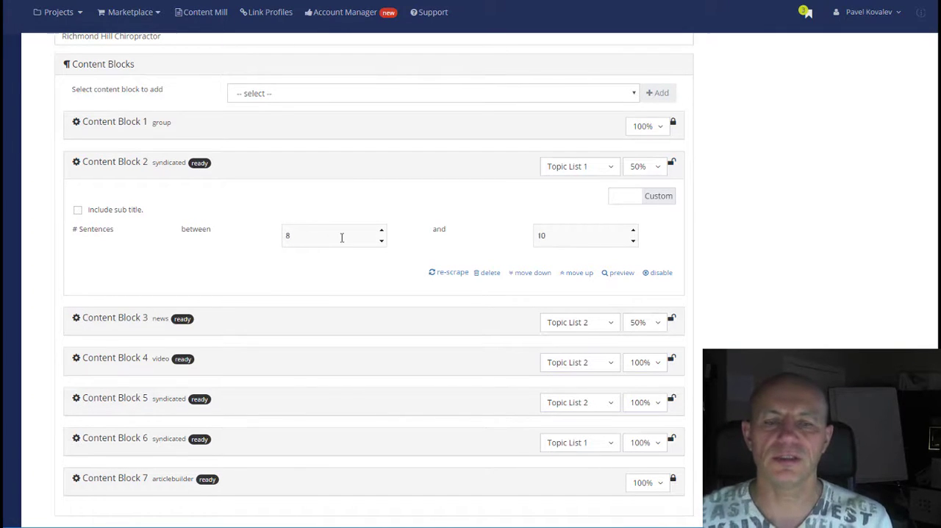
left_click(342, 237)
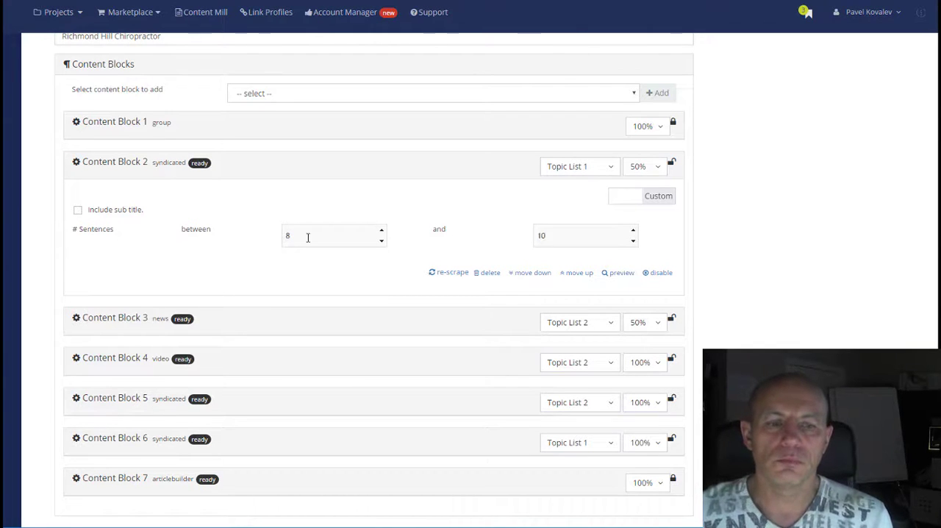
left_click_drag(309, 235, 276, 236)
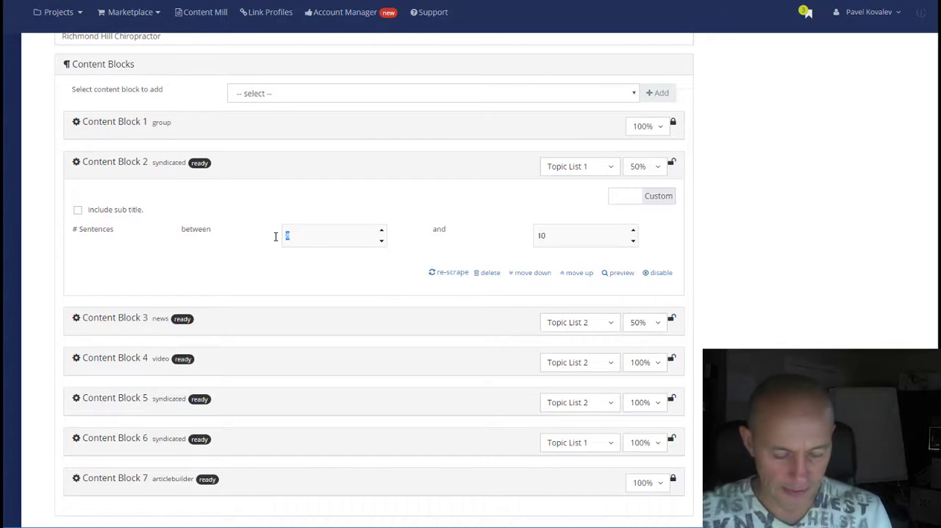
type("20")
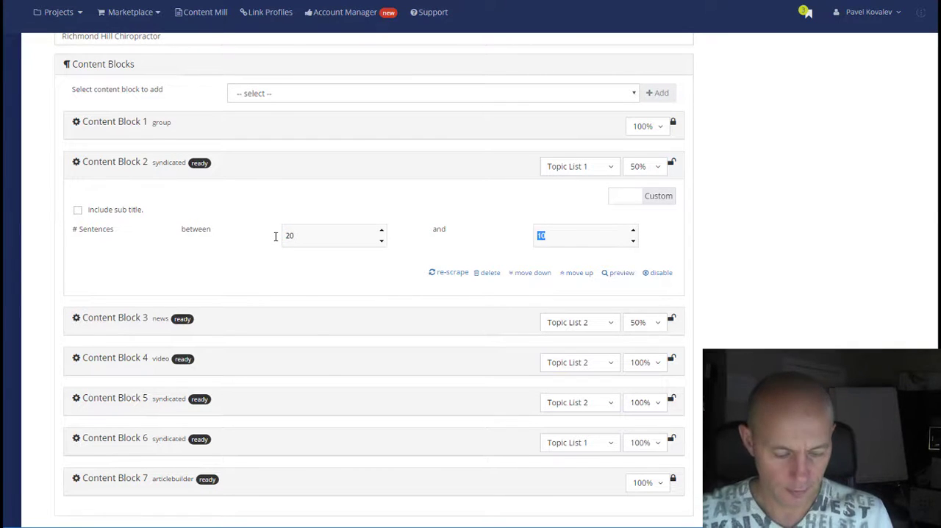
type("25")
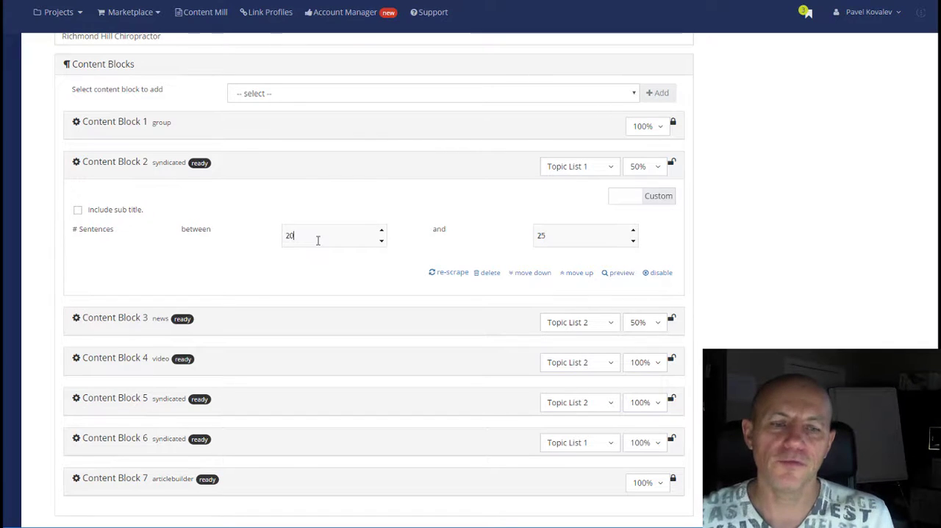
Step: Set the number of sentences in Content Block 2 (syndicated) to between 8 and 10
left_click_drag(318, 240, 254, 237)
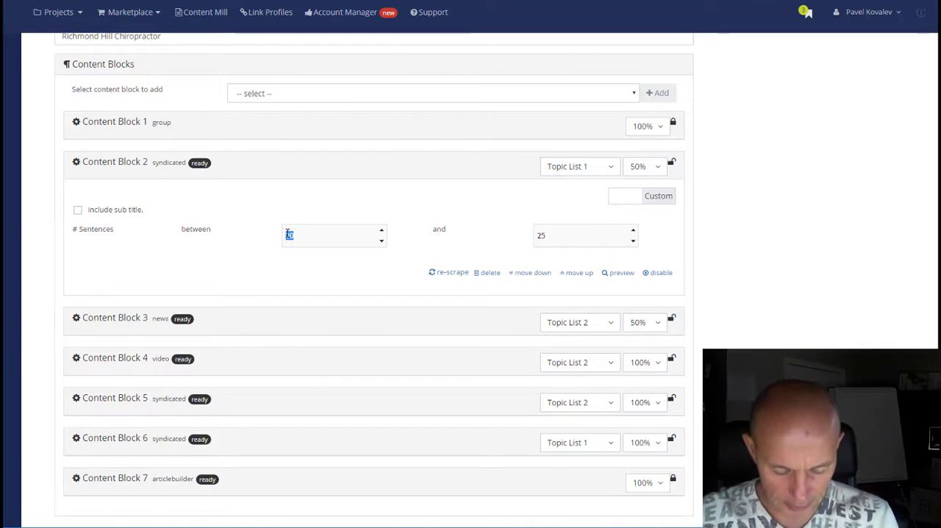
key("BackSpace")
key("Tab")
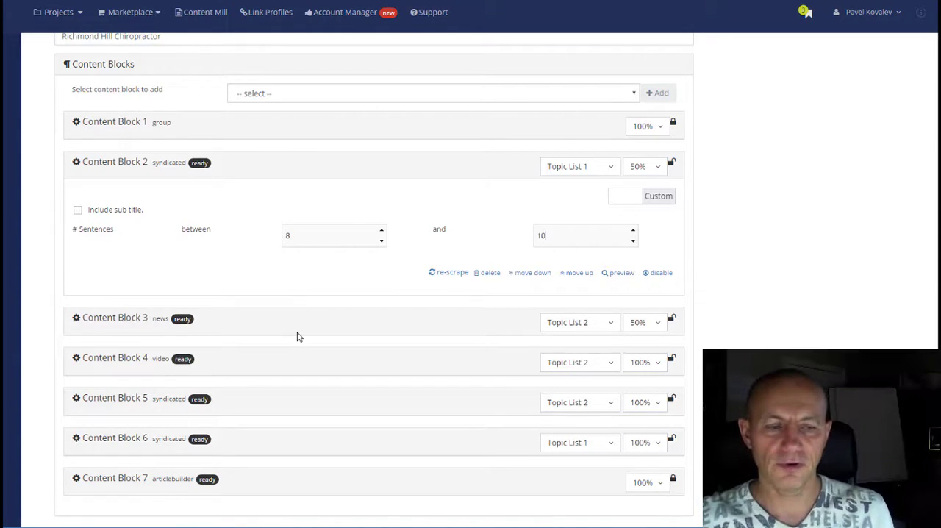
Step: Expand Content Blocks 3 (news), 4 (video) and 5 (syndicated) and review their sentence counts and source settings
left_click(157, 320)
scroll(326, 342, "down", 2)
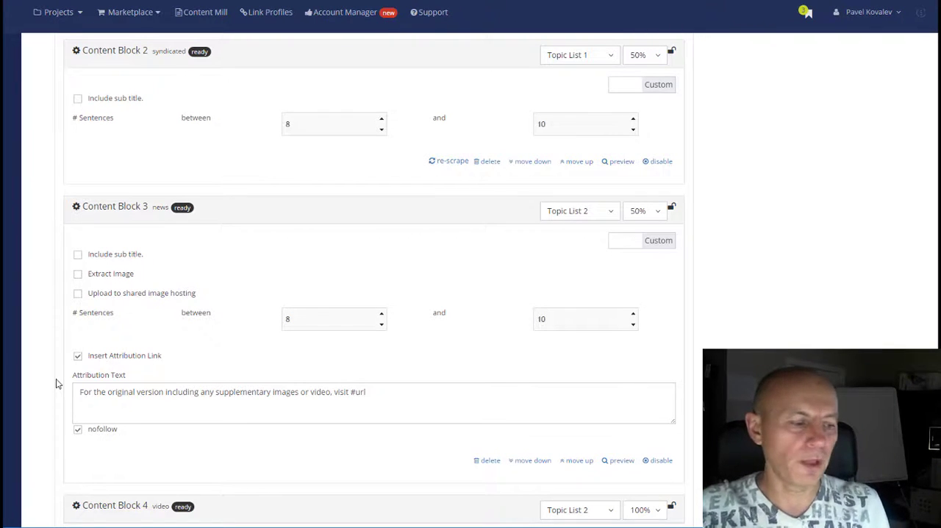
scroll(76, 380, "down", 3)
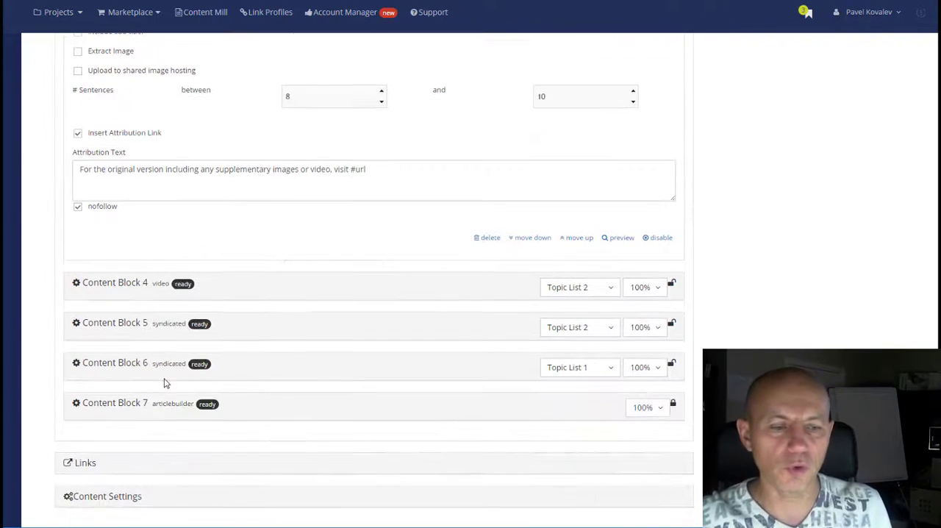
left_click(156, 293)
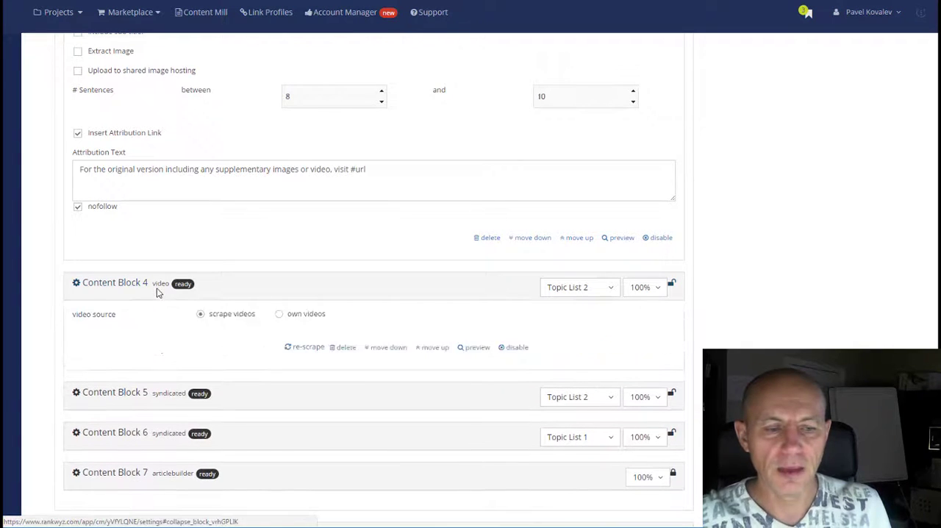
left_click(166, 400)
scroll(165, 400, "down", 3)
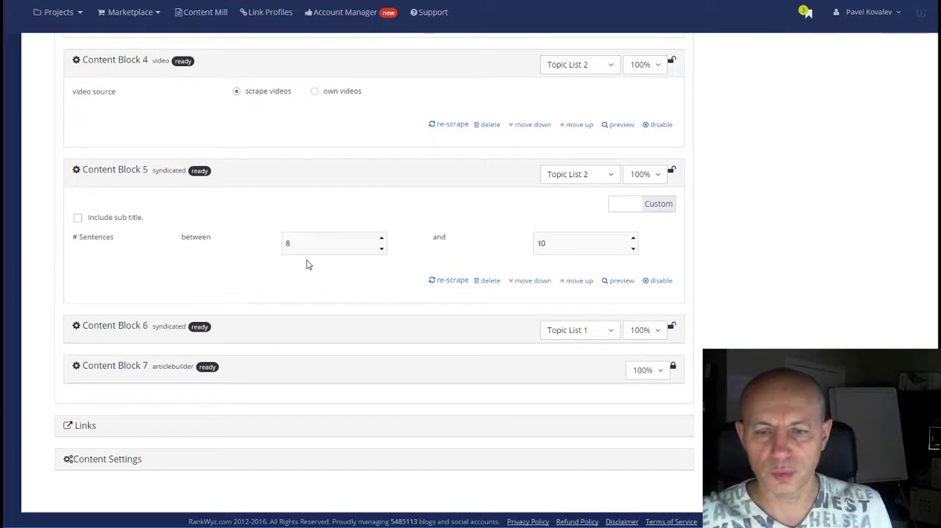
scroll(307, 264, "up", 6)
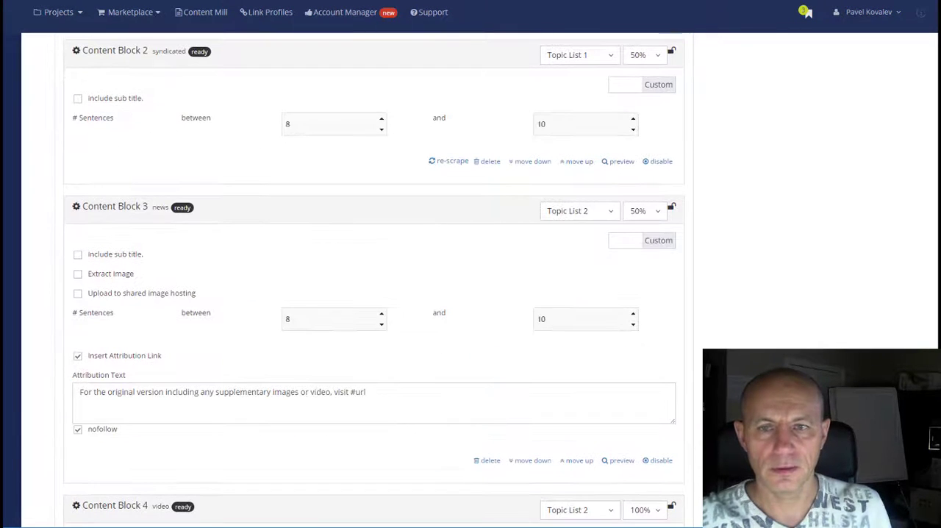
scroll(561, 29, "down", 6)
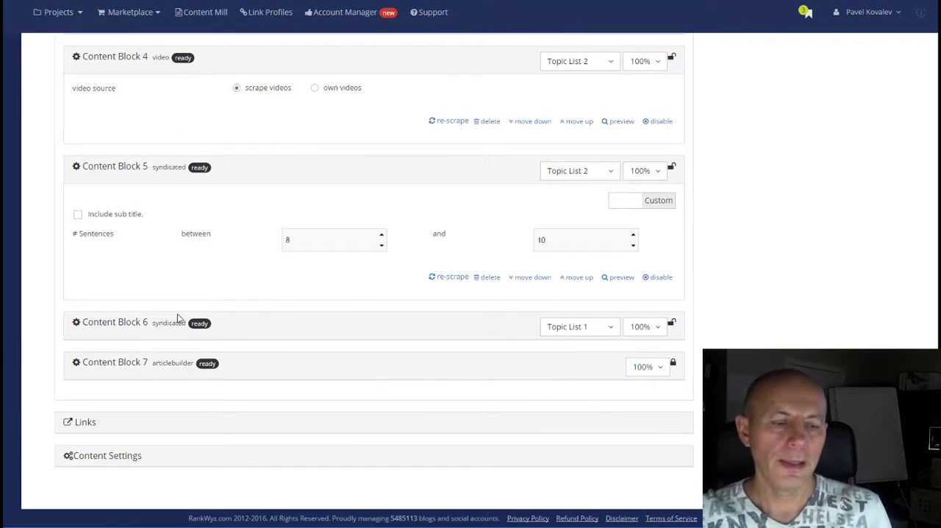
Step: Open the Content Settings section and review its categories, citations and advanced settings
left_click(114, 459)
scroll(775, 294, "down", 10)
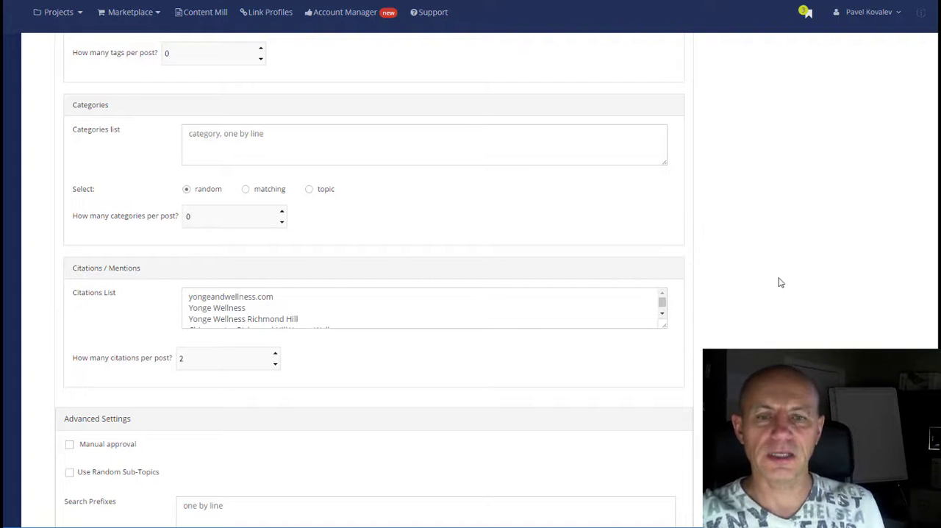
scroll(760, 199, "down", 2)
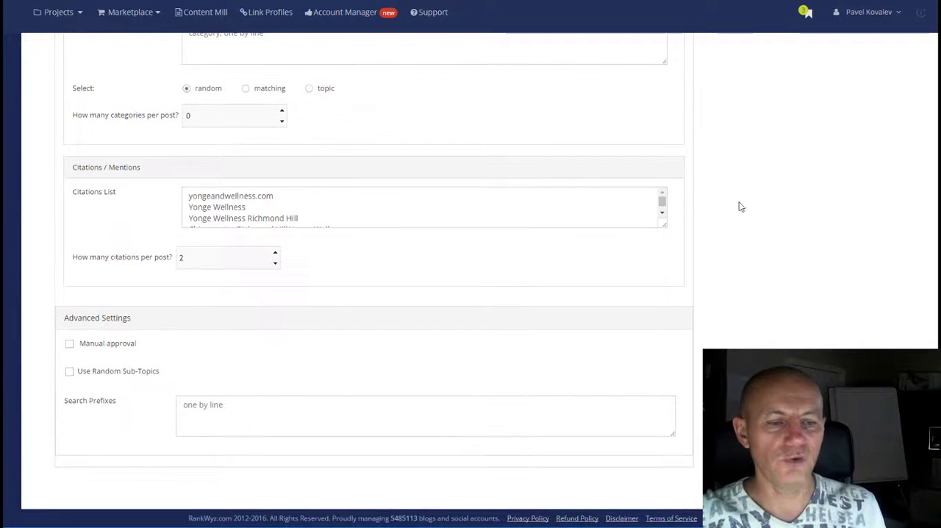
Step: Turn on Spin Content in the Content Settings and open the list of available spinners
scroll(554, 223, "up", 3)
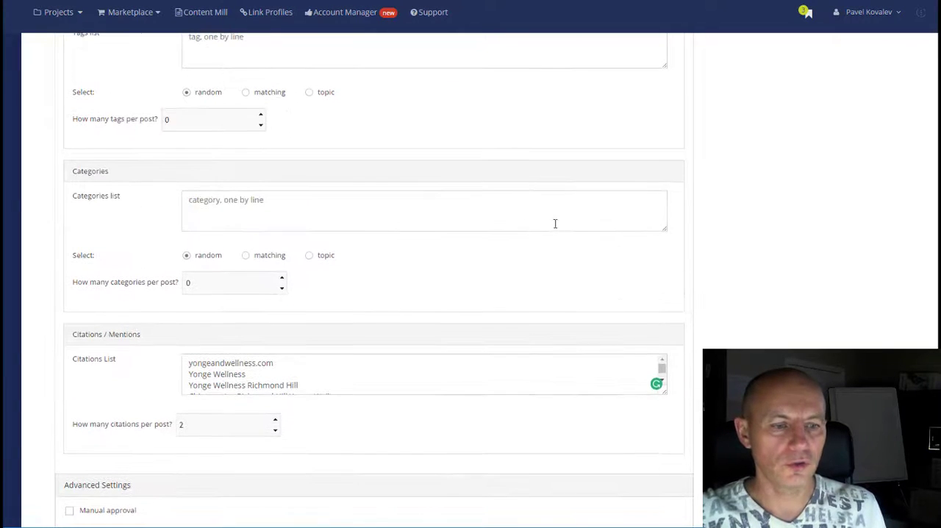
scroll(455, 323, "up", 2)
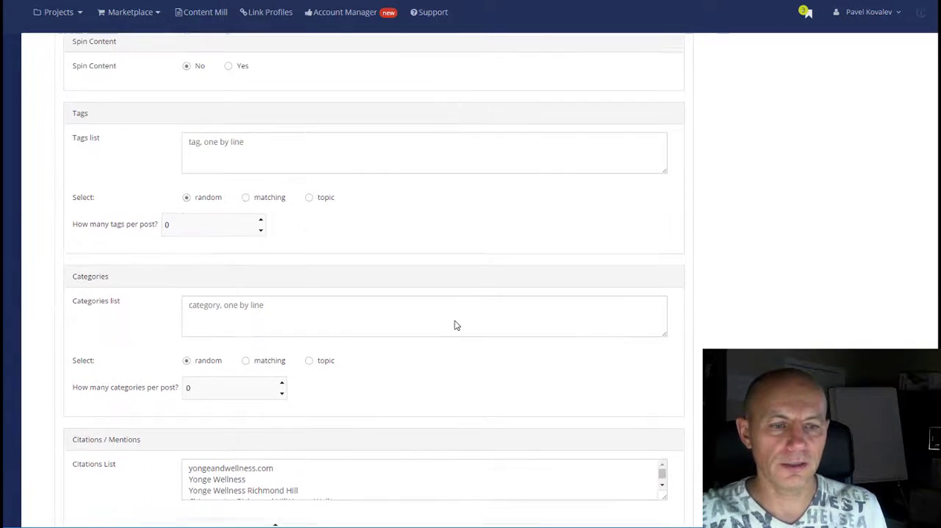
scroll(454, 312, "up", 3)
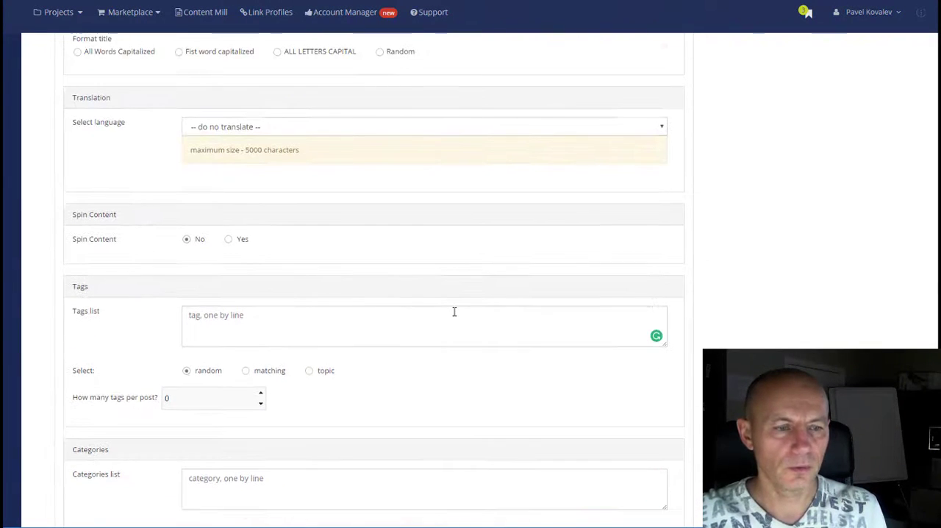
left_click(227, 239)
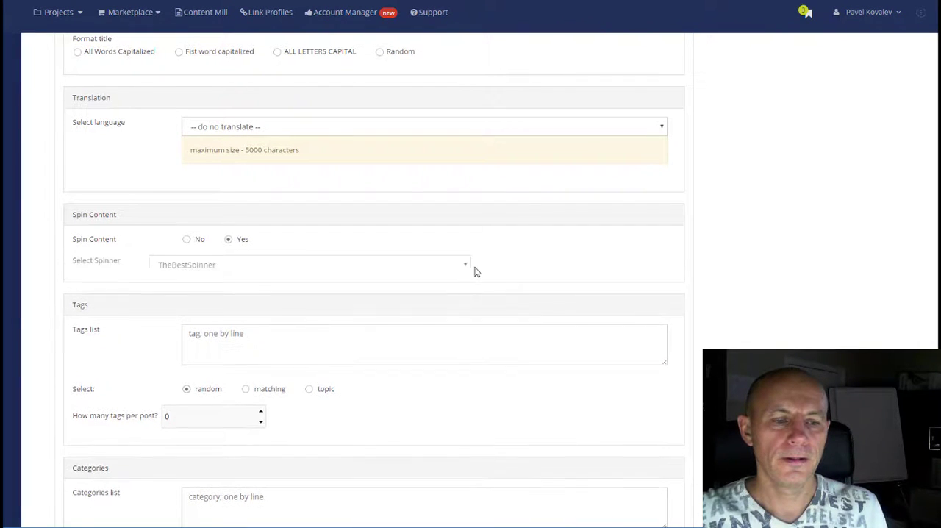
left_click(372, 268)
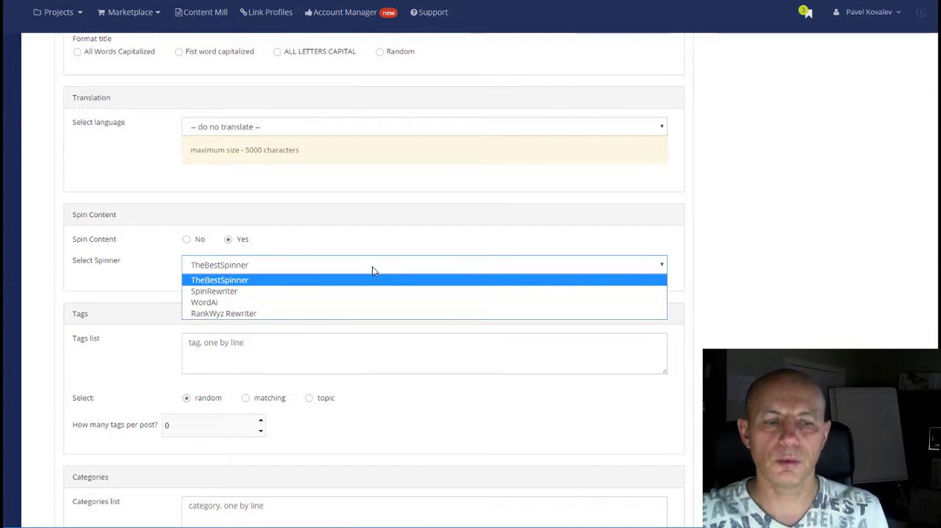
Step: Collapse Content Blocks 2 through 5
scroll(504, 198, "up", 15)
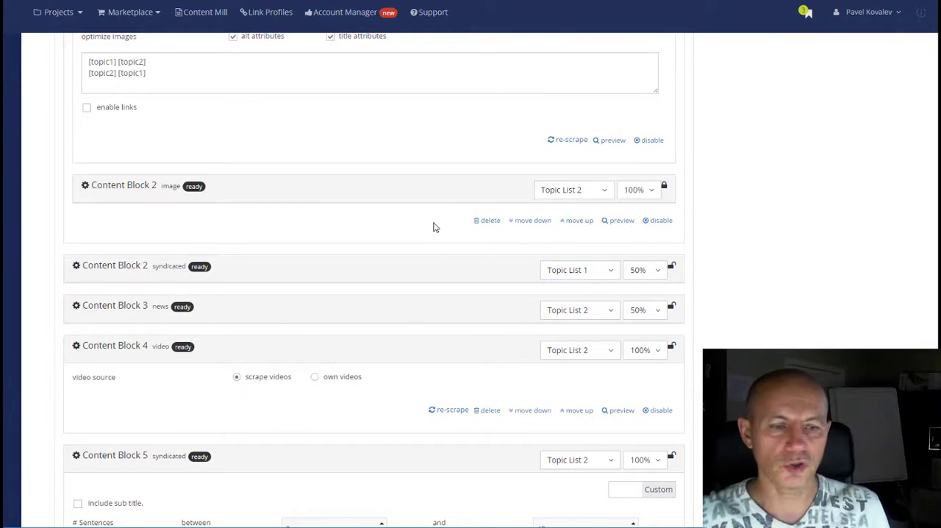
left_click(147, 350)
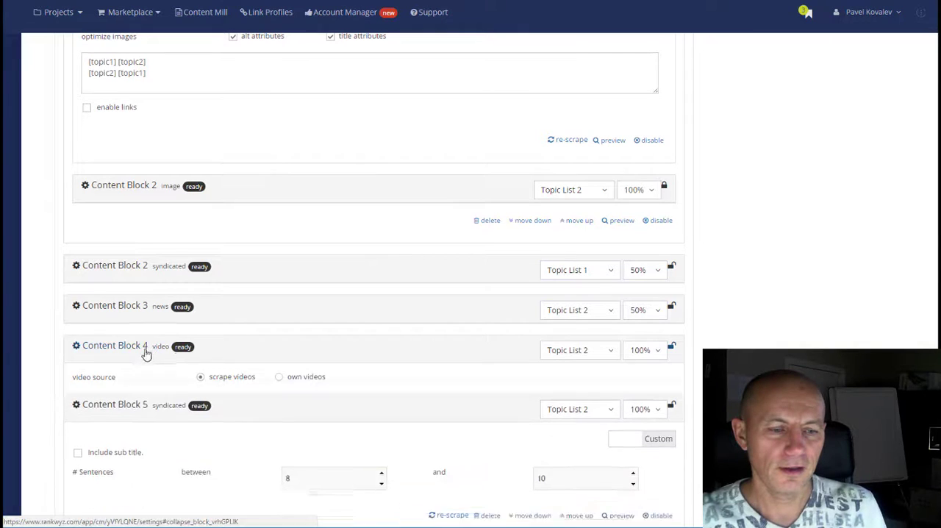
left_click(137, 385)
scroll(432, 379, "down", 1)
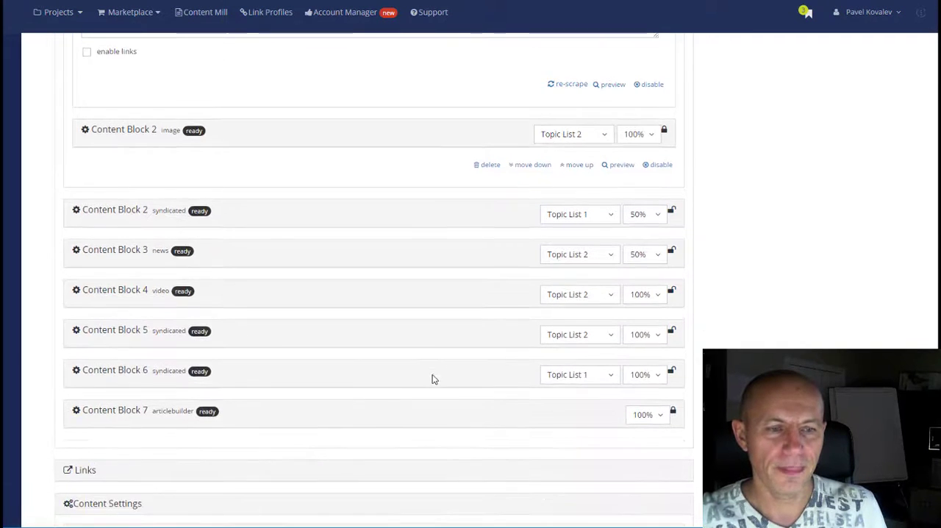
Step: Collapse the first image block inside the Content Block 1 group and the group itself
scroll(311, 321, "up", 8)
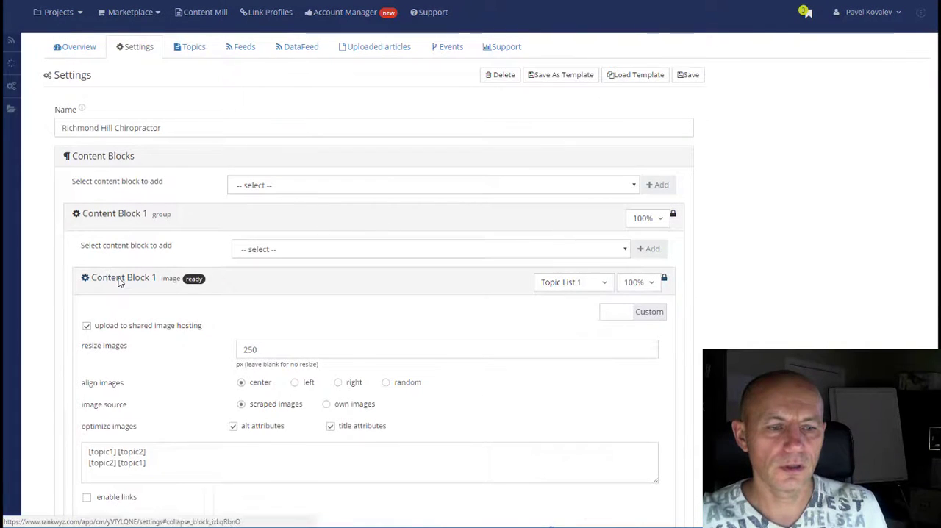
left_click(120, 282)
left_click(105, 157)
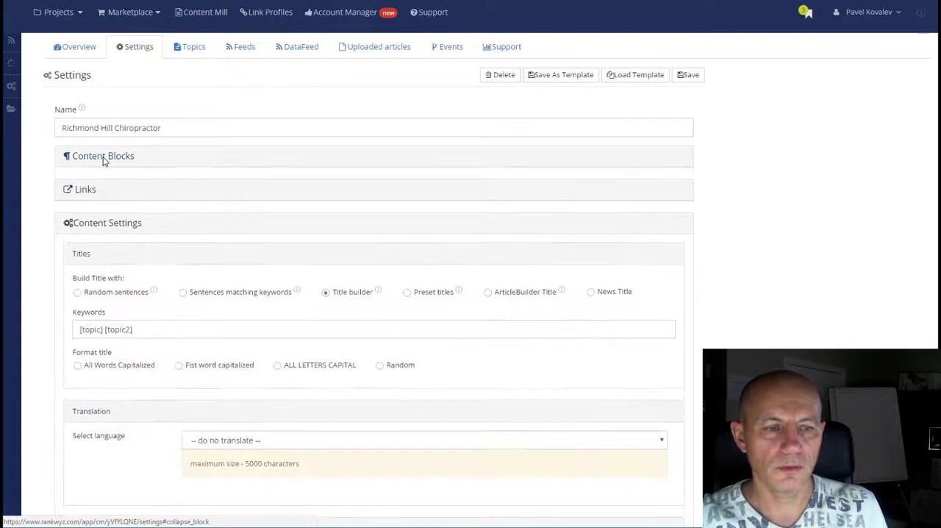
left_click(116, 157)
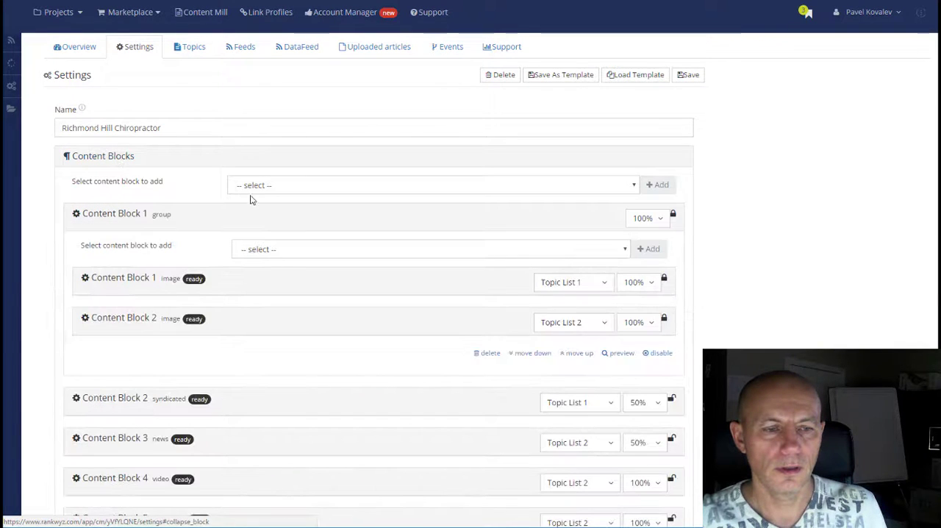
left_click(141, 221)
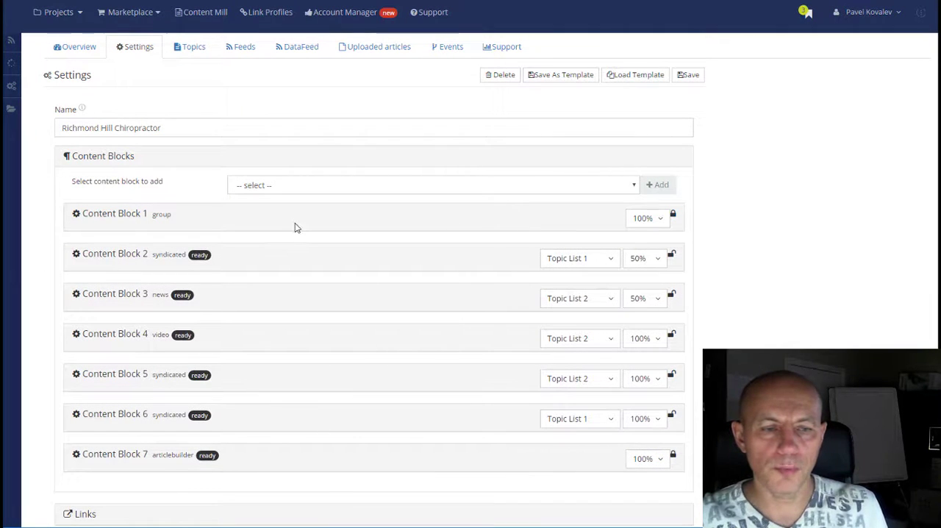